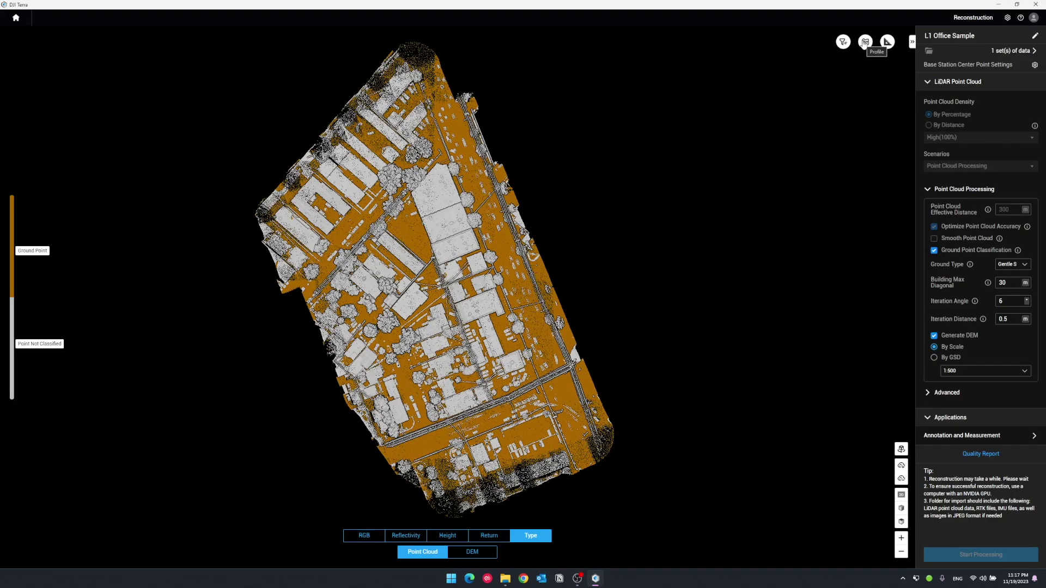
# Open the elevation profile tool and set the profile width to 0.2 m.
pyautogui.click(865, 44)
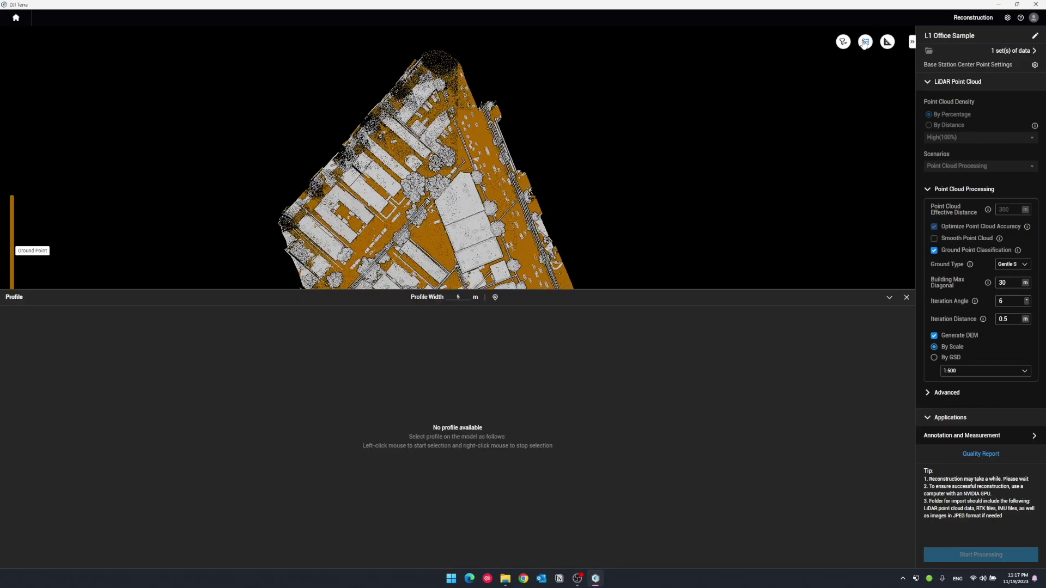
pyautogui.click(461, 296)
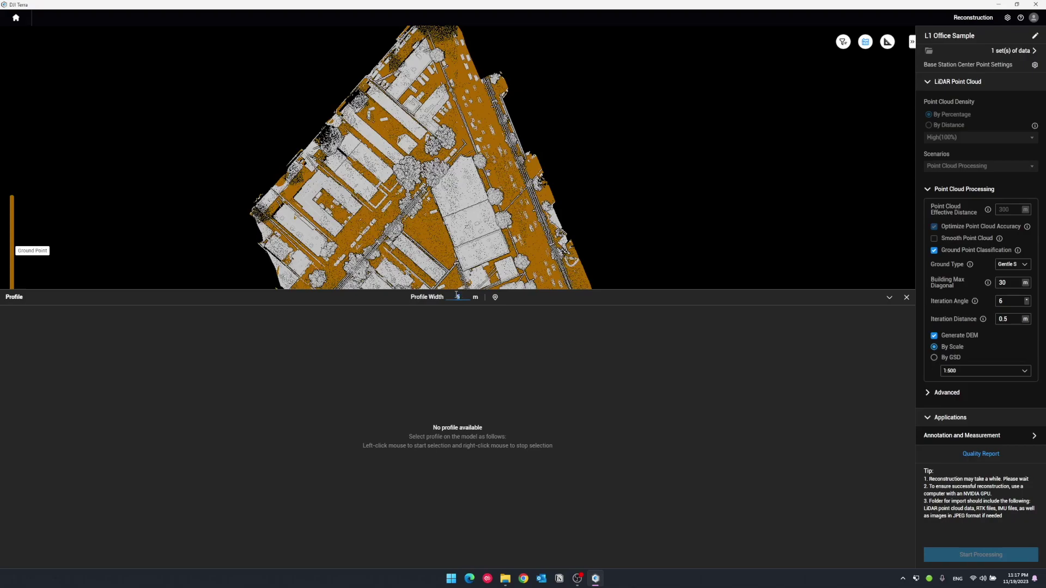
pyautogui.write('0.2')
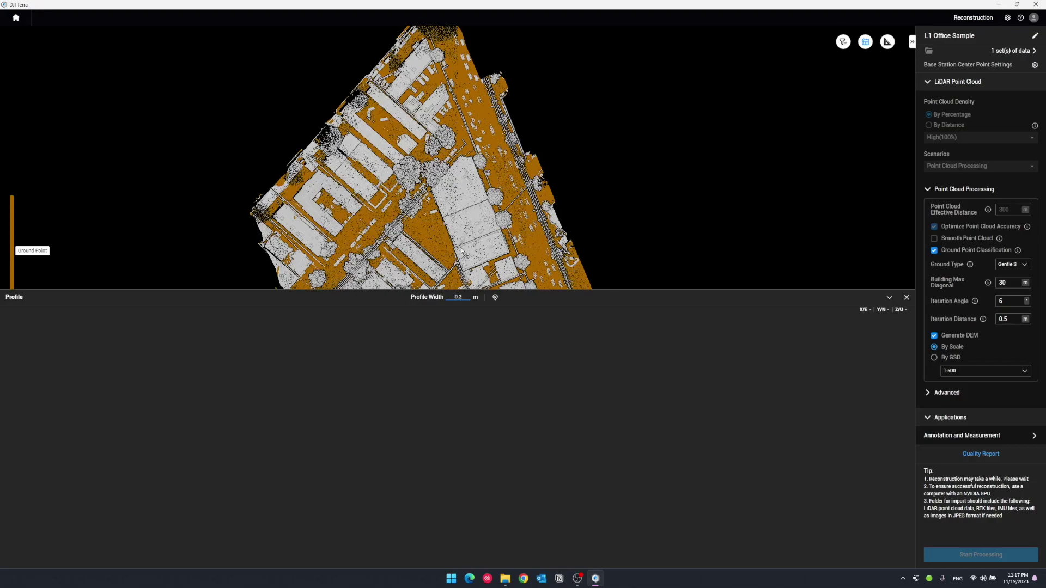
# Zoom in and draw a profile line across the large white building to show its cross-section.
pyautogui.scroll(5, 445, 235)
pyautogui.scroll(3, 445, 234)
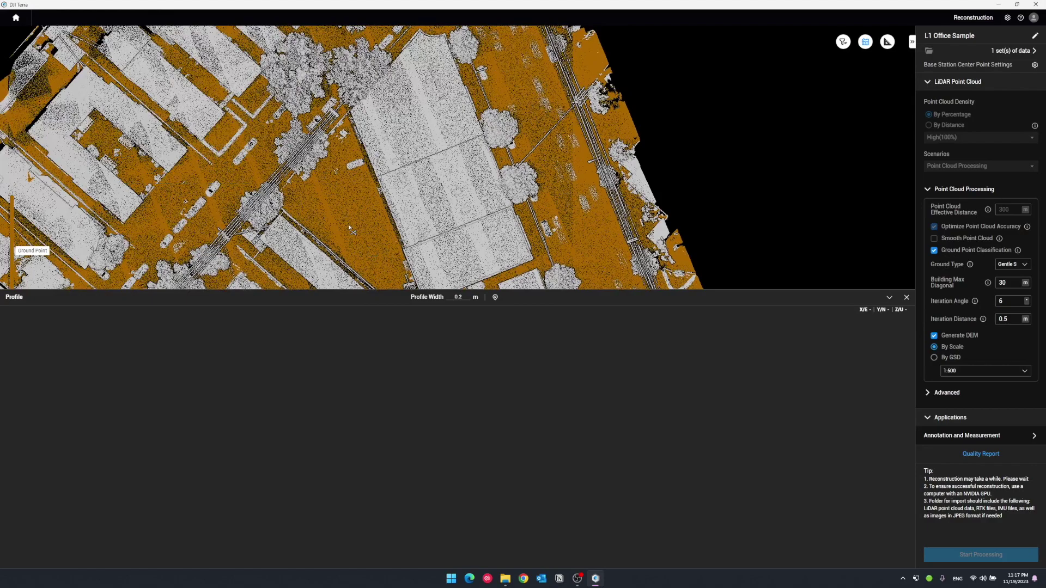
pyautogui.scroll(2, 349, 228)
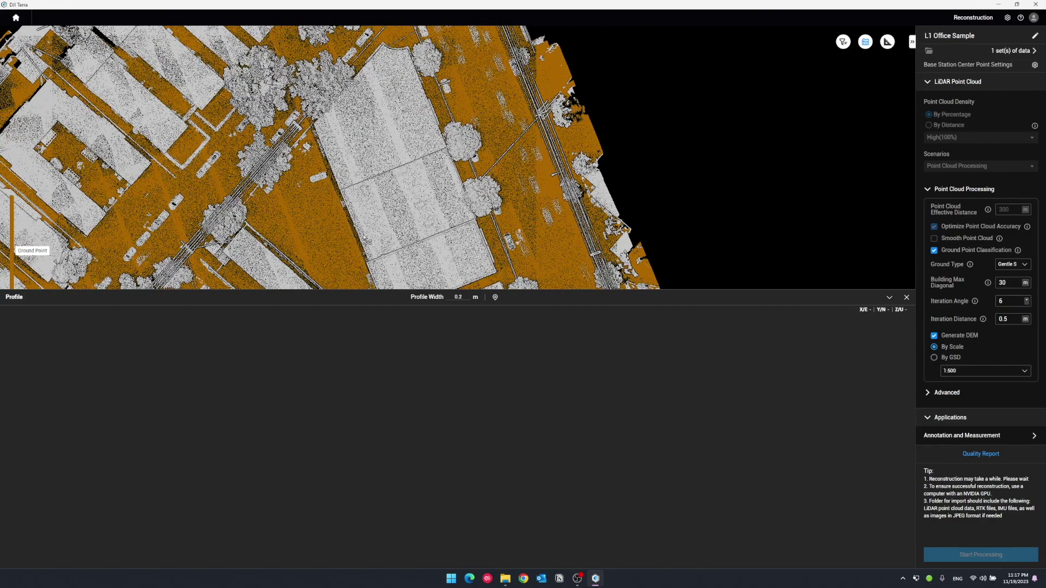
pyautogui.moveTo(363, 236); pyautogui.dragTo(354, 243)
pyautogui.click(308, 217)
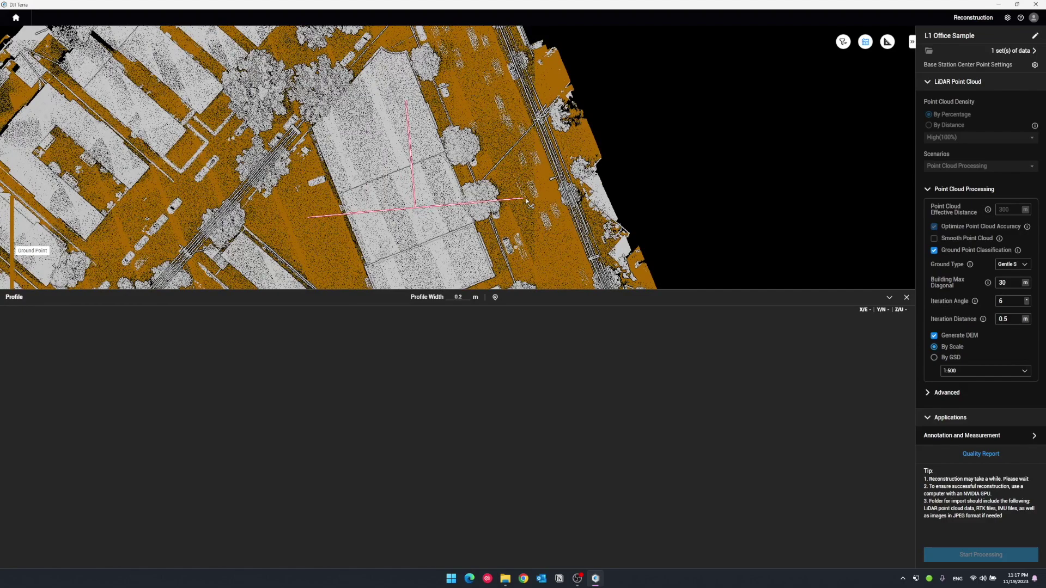
pyautogui.click(524, 200)
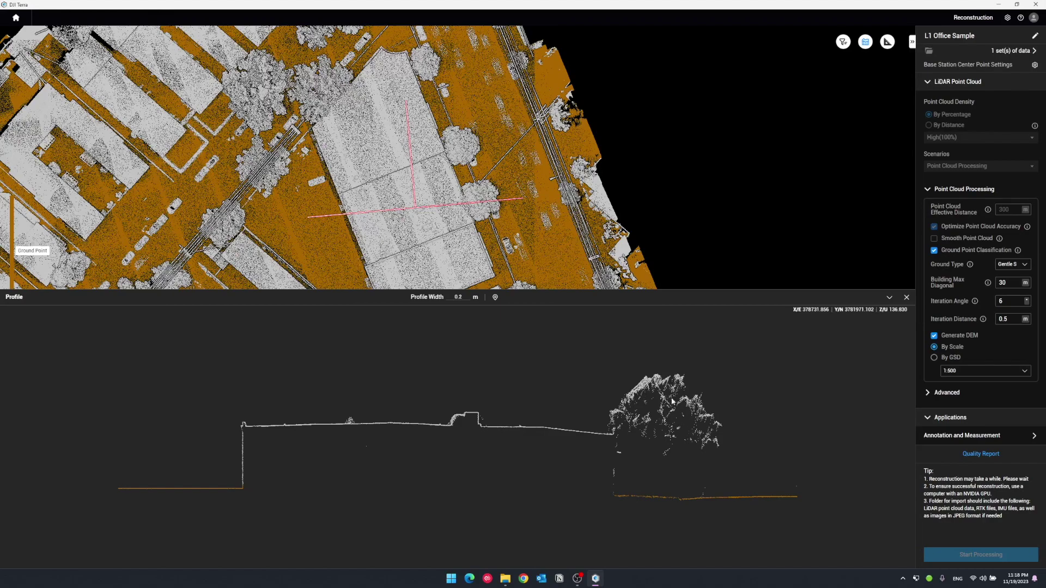
# Redraw the building profile line in reverse and read a profile point's X/Y/Z coordinates.
pyautogui.click(523, 193)
pyautogui.click(278, 200)
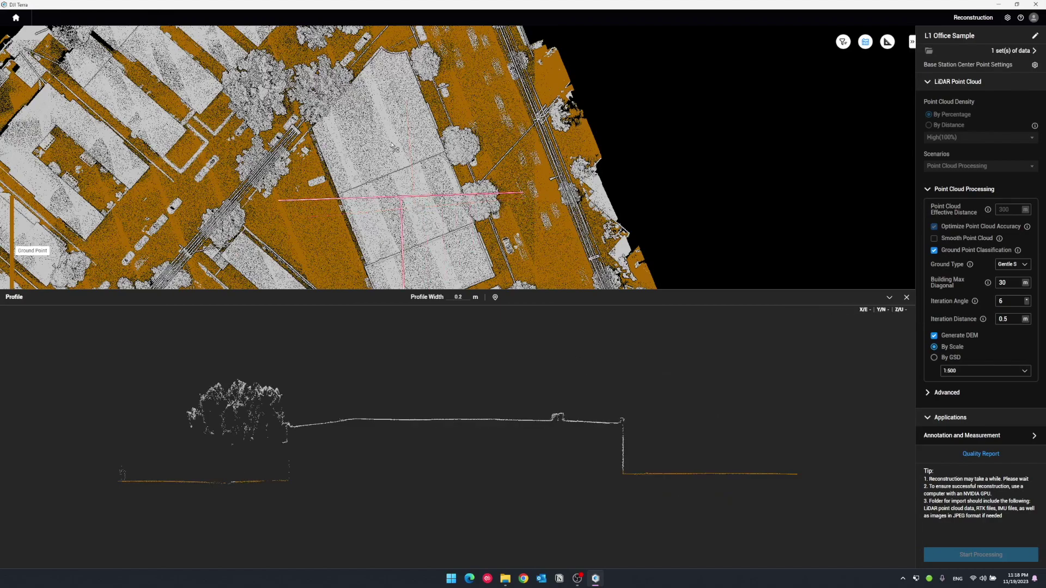
pyautogui.click(494, 297)
pyautogui.click(455, 420)
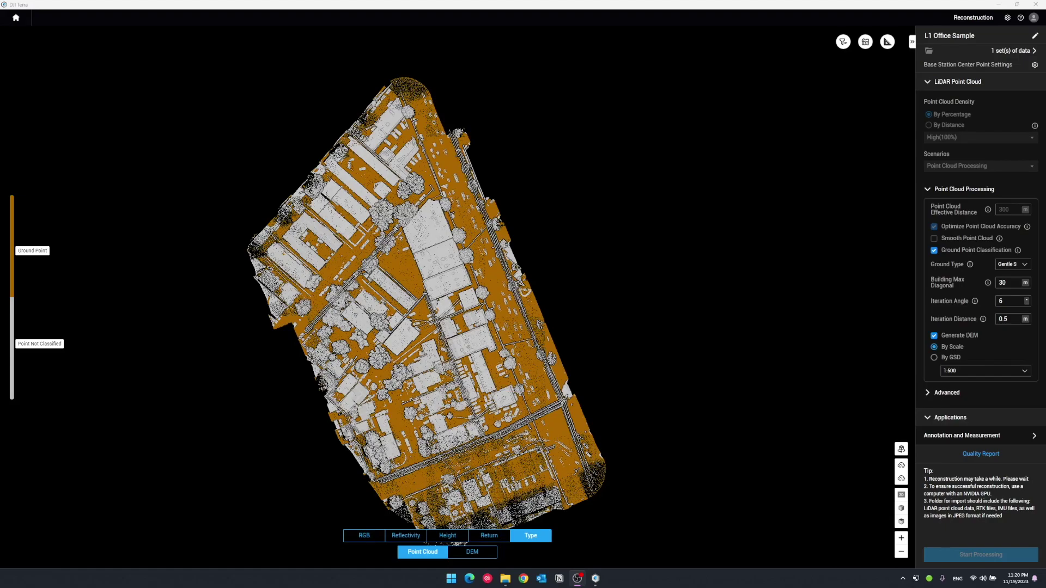
# In Accuracy Control and Check, import points, discarding the current result, and open the Desktop control-point CSV.
pyautogui.click(937, 395)
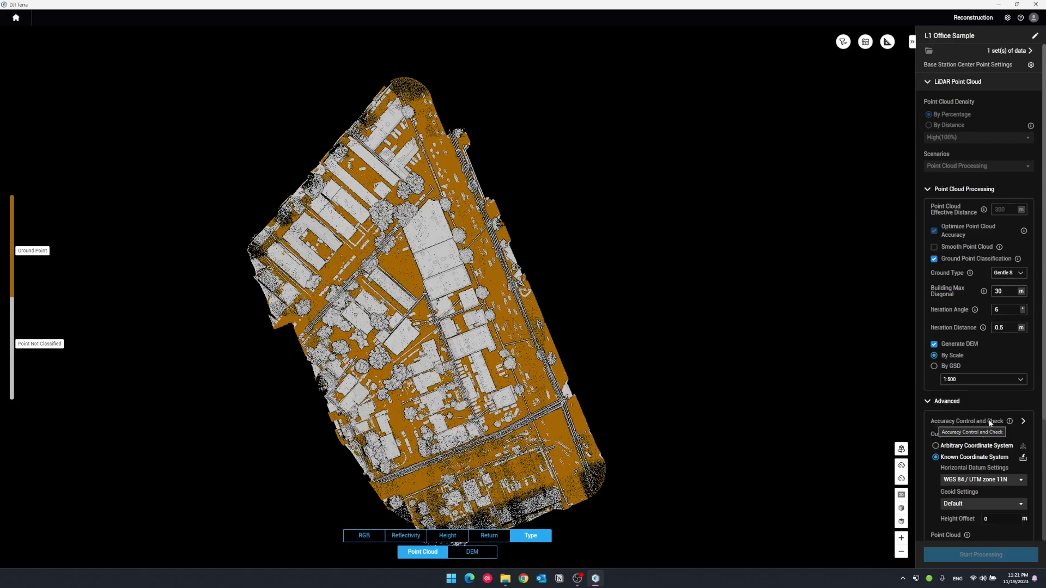
pyautogui.click(1022, 422)
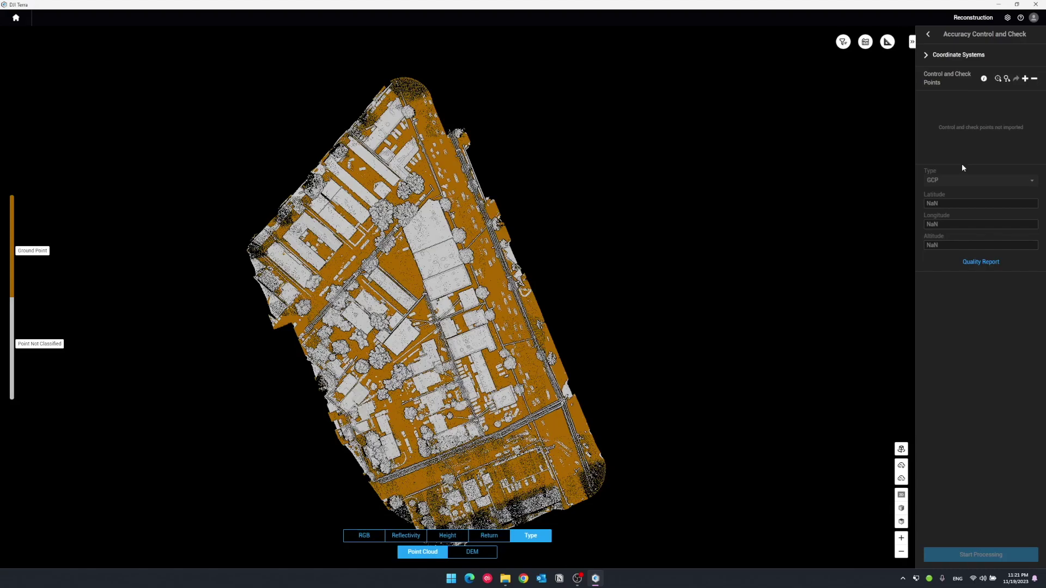
pyautogui.click(1006, 79)
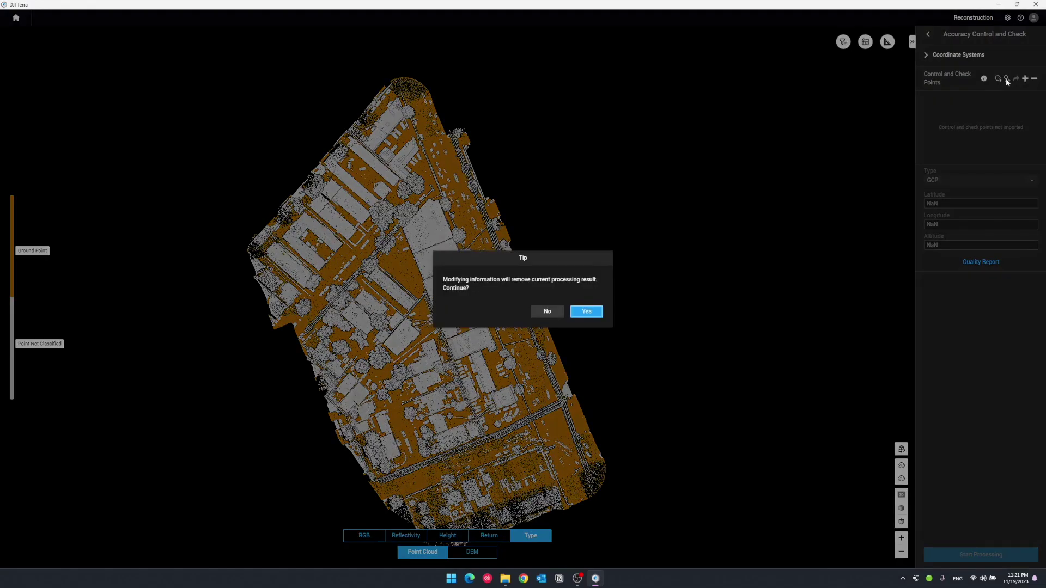
pyautogui.click(577, 308)
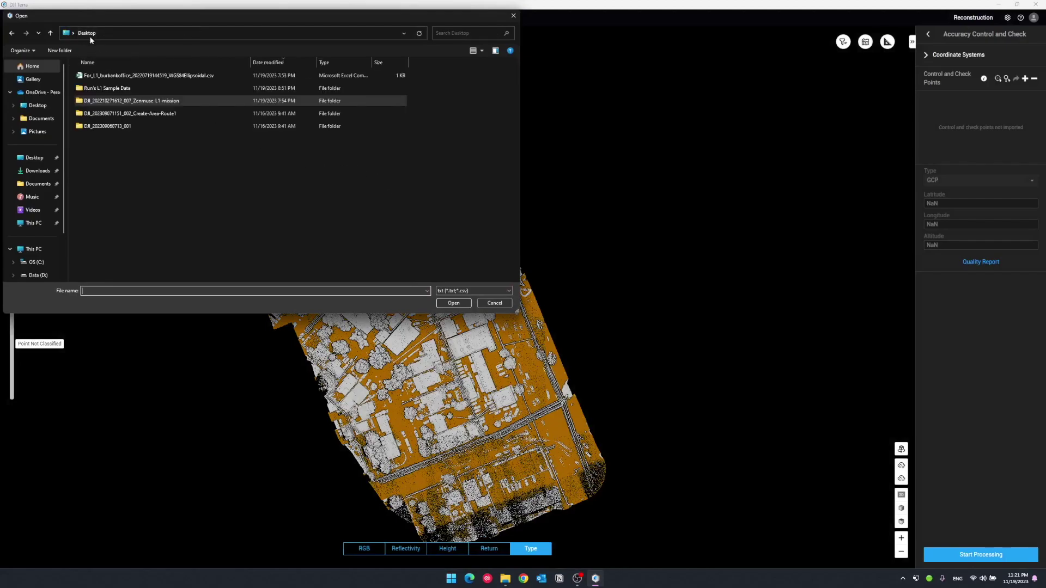
pyautogui.click(120, 75)
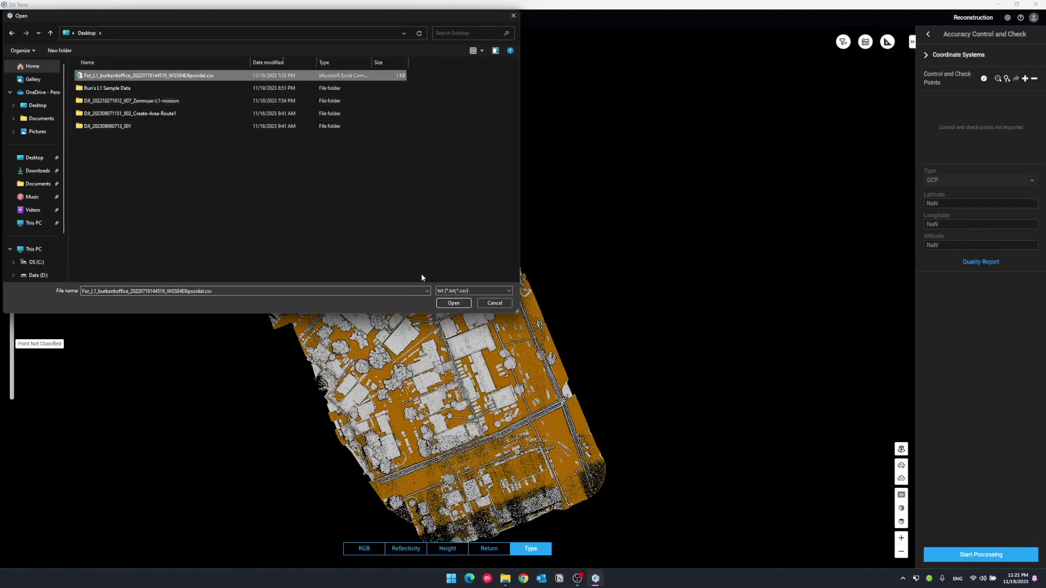
pyautogui.click(455, 303)
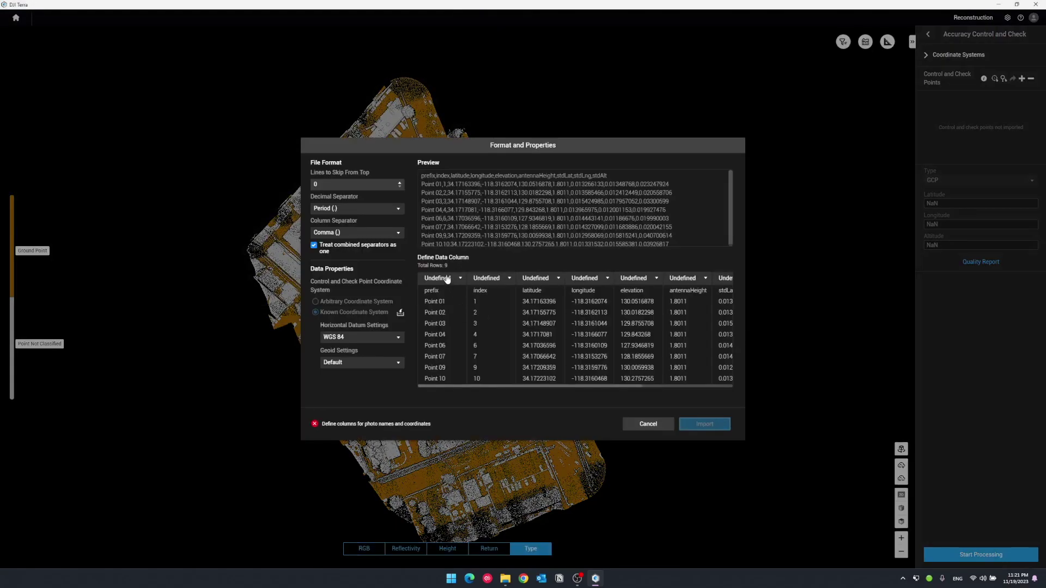
# Map CSV columns to Name, Latitude, Longitude and Altitude, skip 1 header line, and import.
pyautogui.click(446, 279)
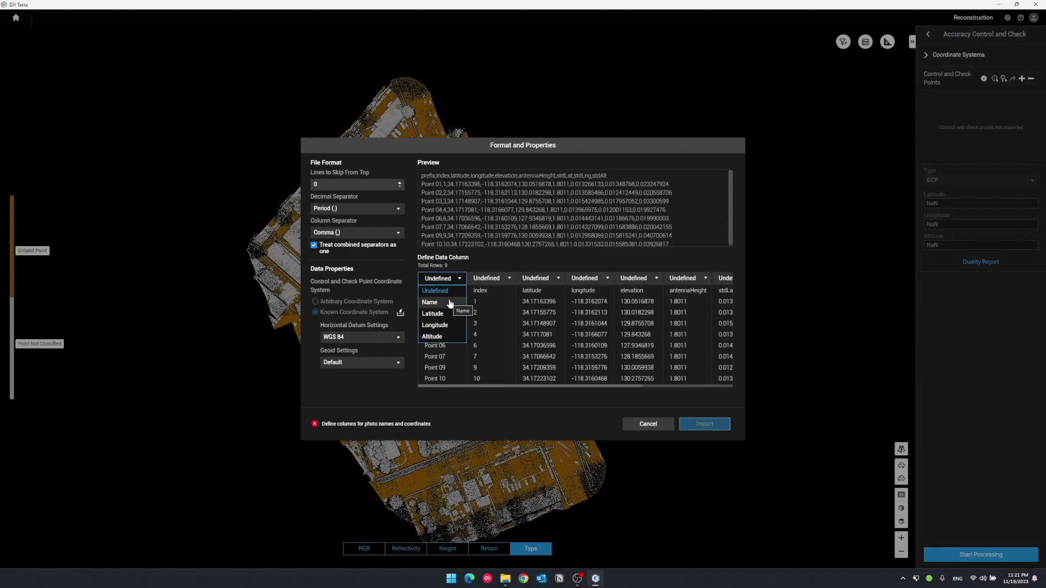
pyautogui.click(429, 302)
pyautogui.click(539, 278)
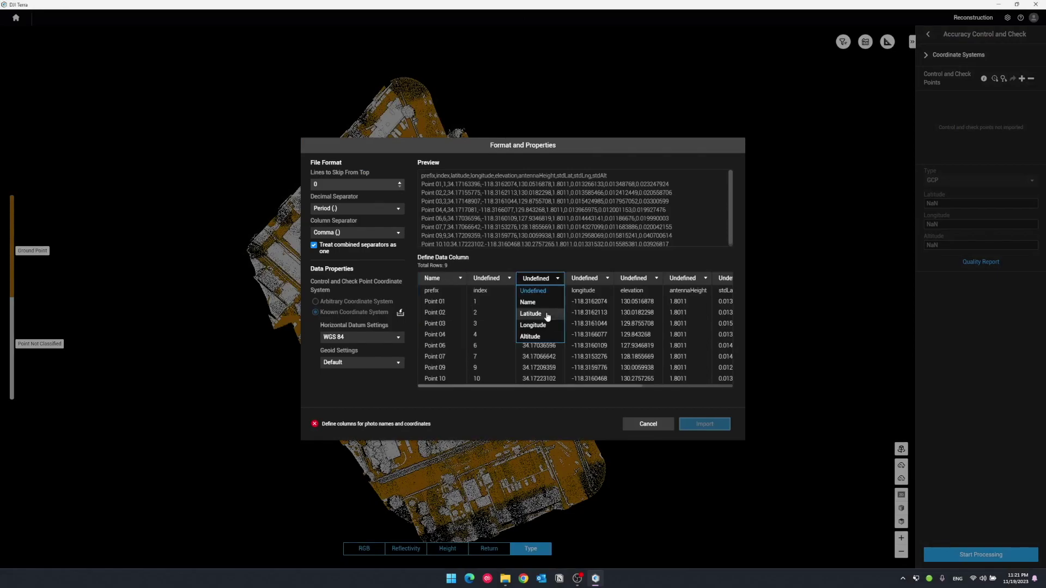
pyautogui.click(536, 313)
pyautogui.click(590, 280)
pyautogui.click(583, 325)
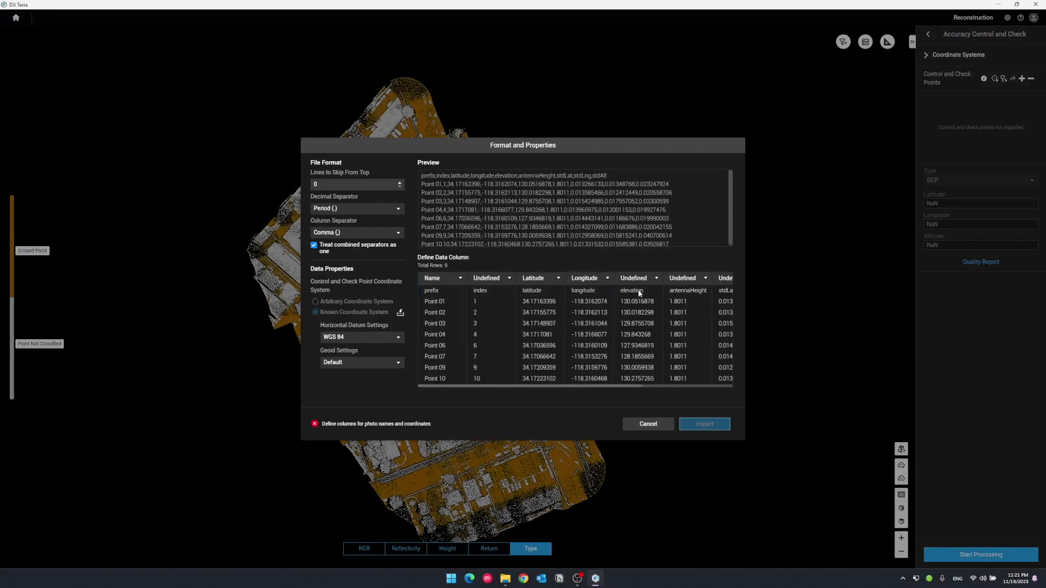
pyautogui.click(638, 281)
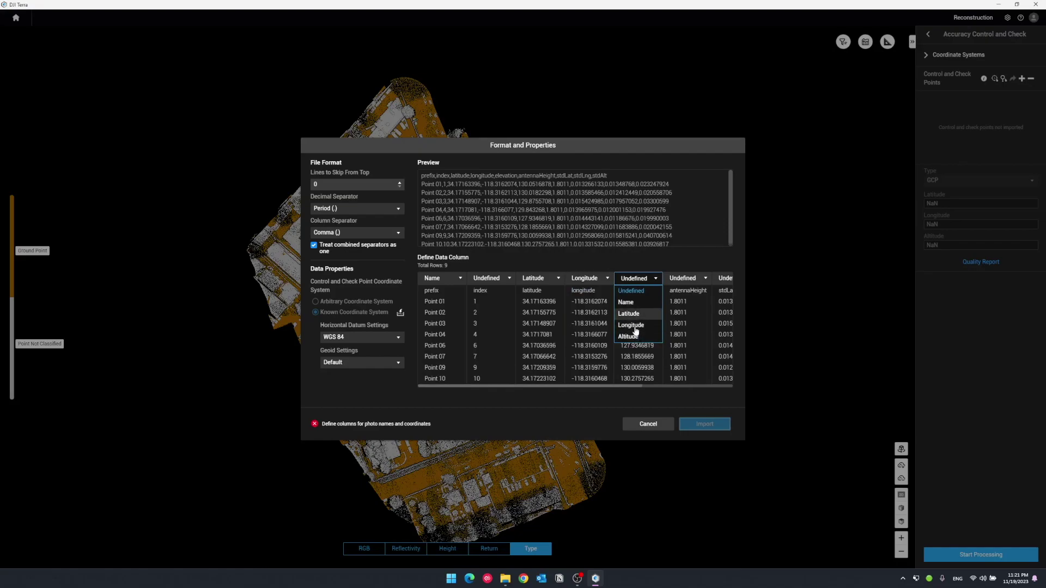
pyautogui.click(635, 337)
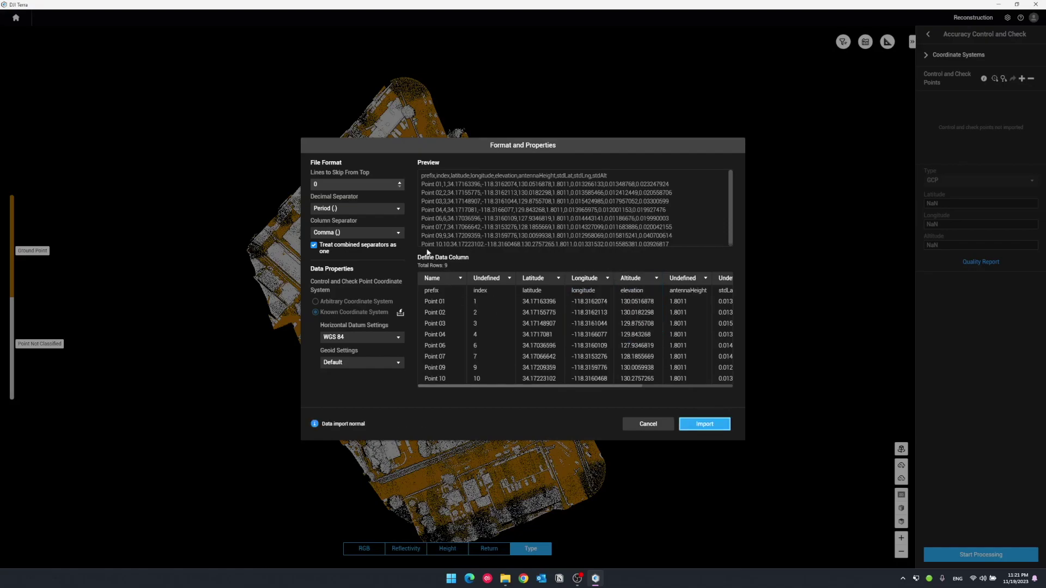
pyautogui.click(399, 182)
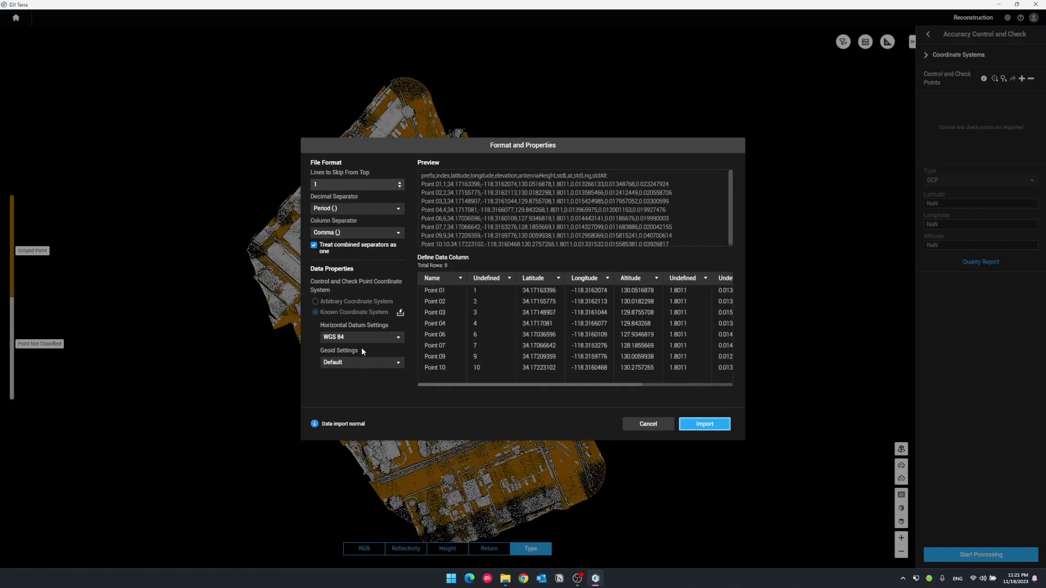
pyautogui.click(697, 424)
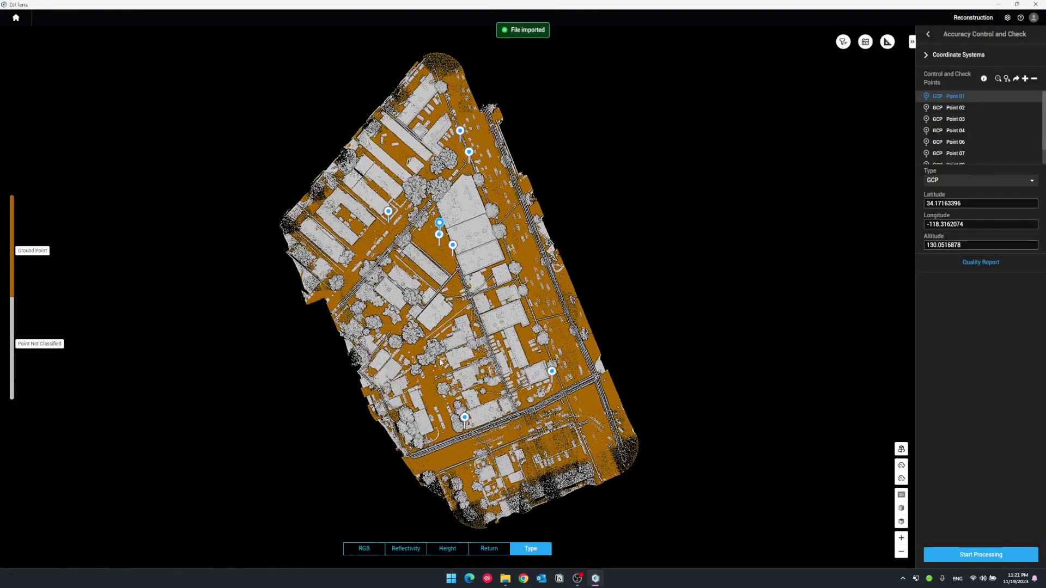
# Select all imported points in the list and set their Type to Check Point.
pyautogui.scroll(-1, 984, 155)
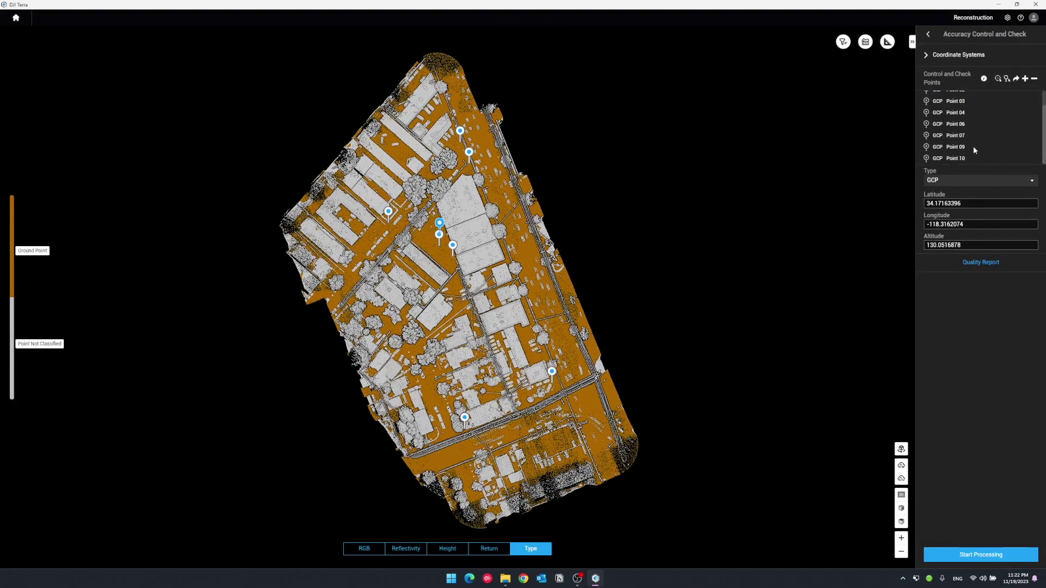
pyautogui.scroll(1, 943, 147)
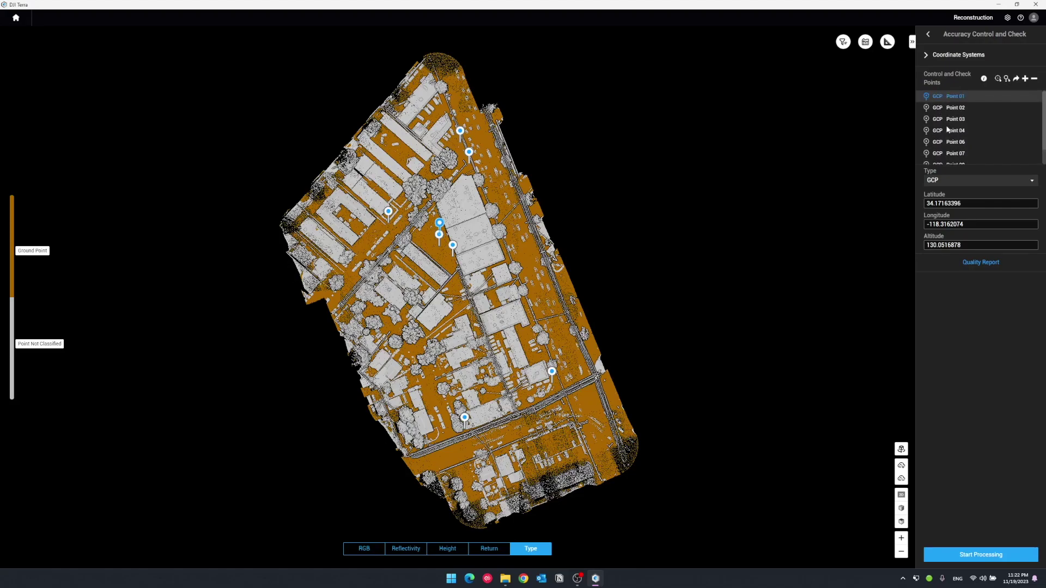
pyautogui.scroll(-1, 948, 130)
pyautogui.keyDown('shift'); pyautogui.click(959, 158); pyautogui.keyUp('shift')
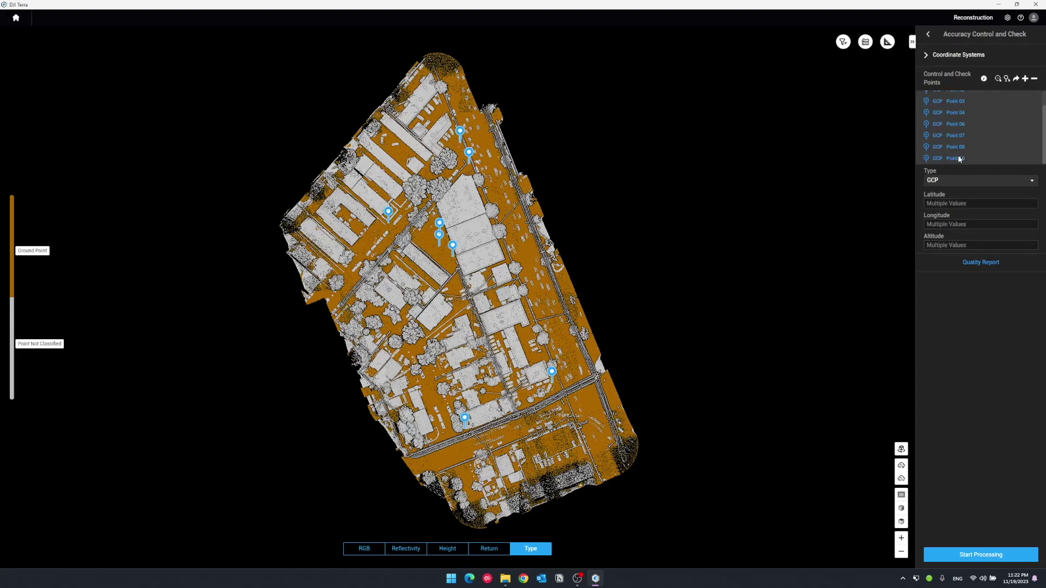
pyautogui.click(959, 180)
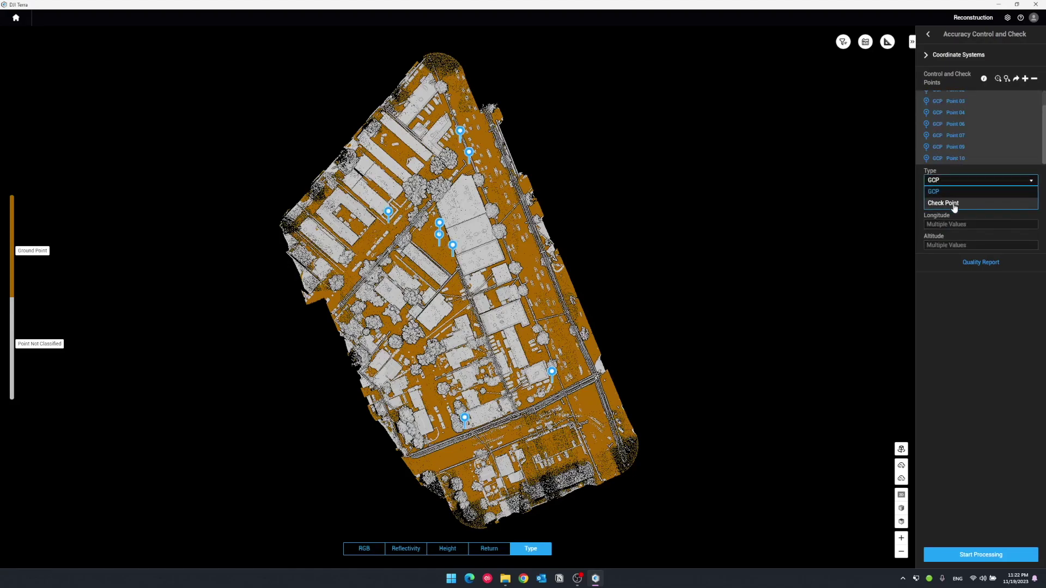
pyautogui.click(954, 204)
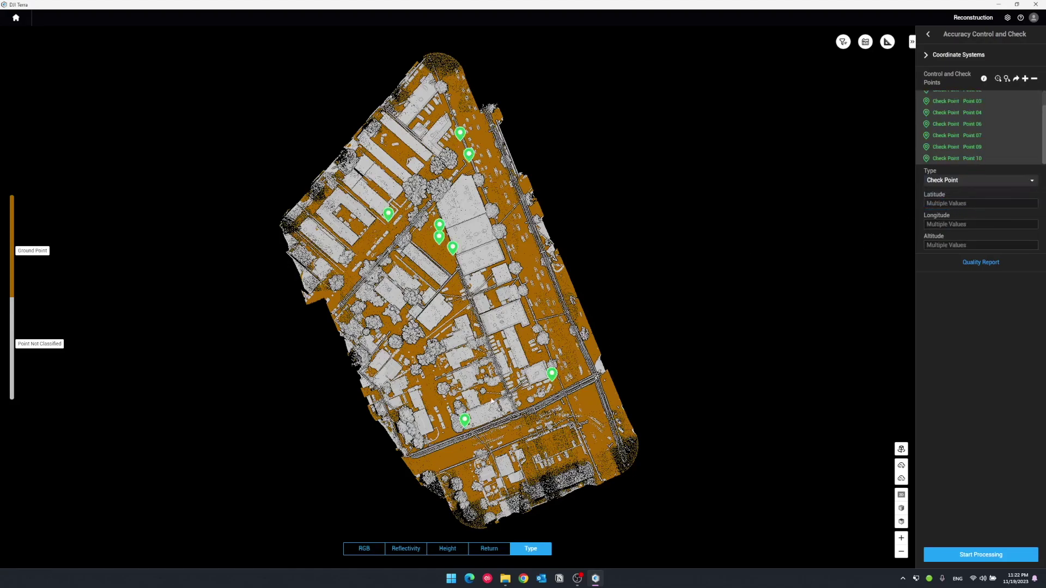
# Set a check point near the site centre to type GCP.
pyautogui.moveTo(476, 425); pyautogui.dragTo(462, 356)
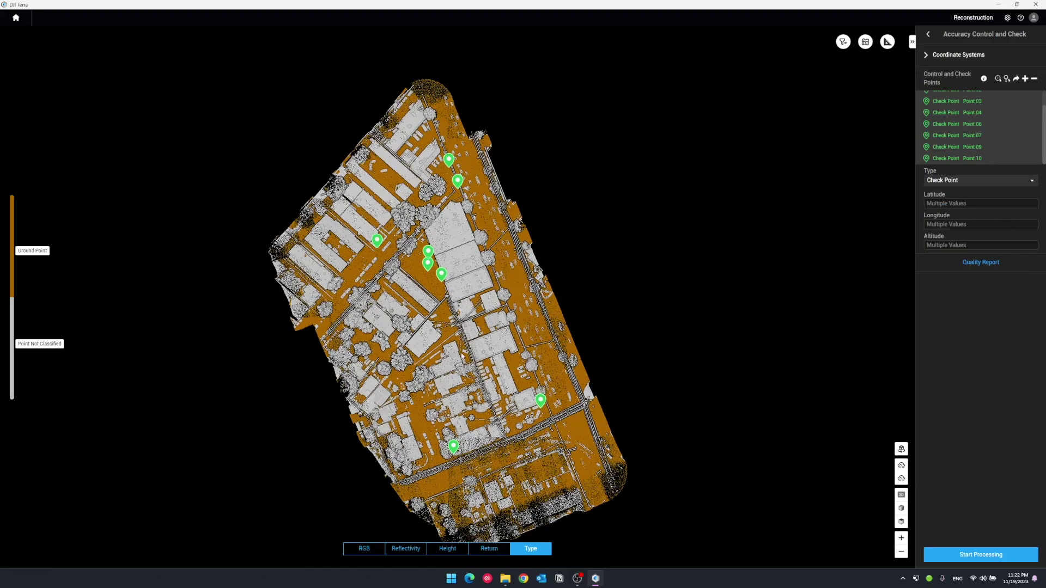
pyautogui.click(969, 136)
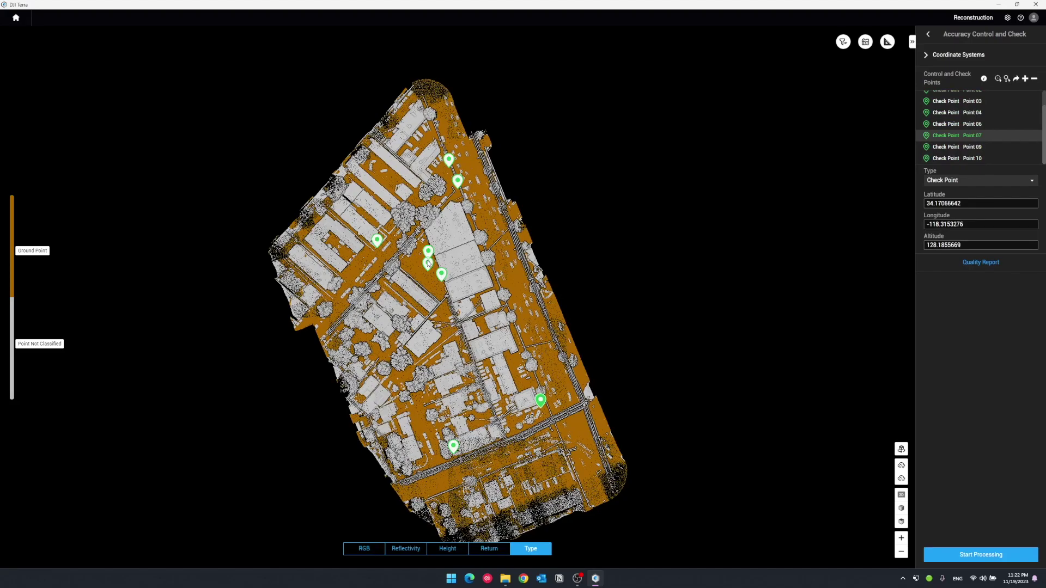
pyautogui.click(428, 251)
pyautogui.click(965, 182)
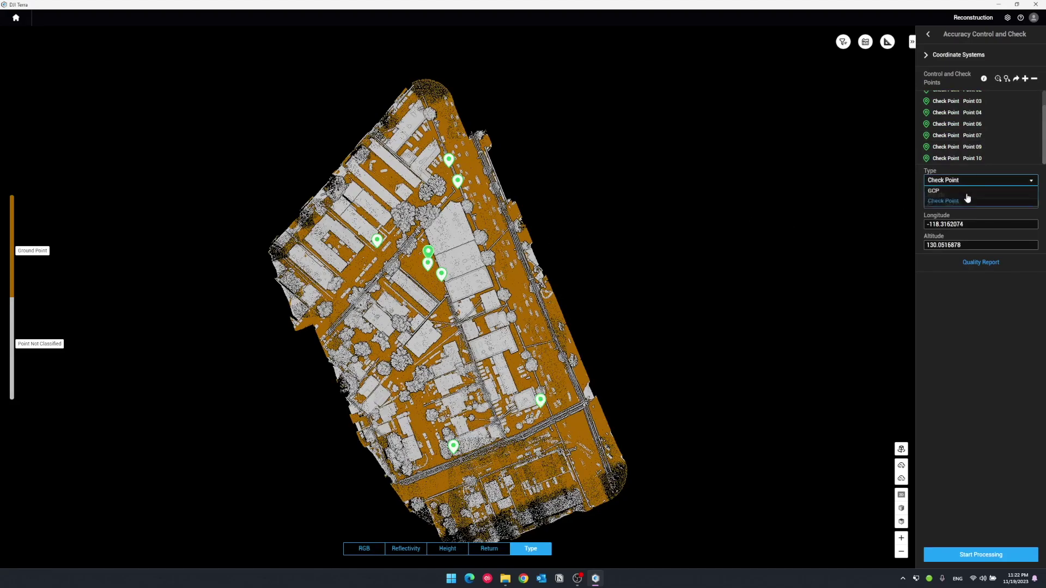
pyautogui.click(963, 195)
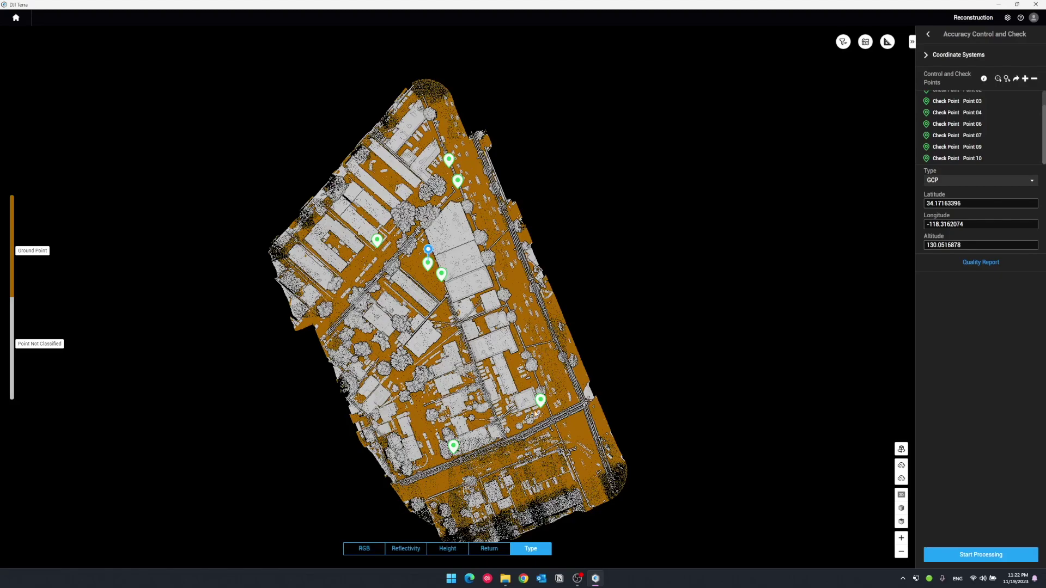
# Change Point 07 to a GCP and recentre the site view to verify.
pyautogui.click(958, 135)
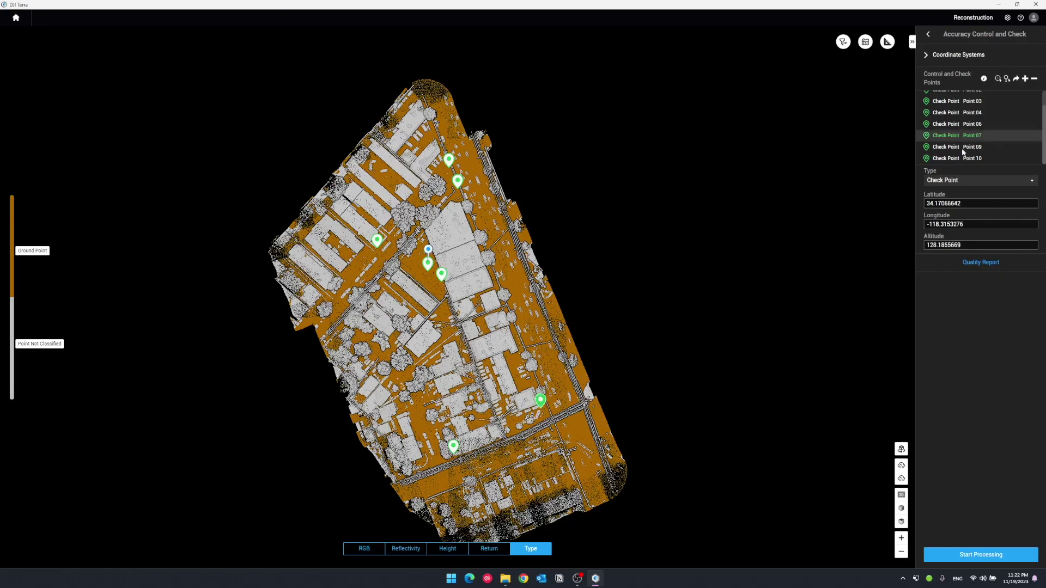
pyautogui.click(970, 183)
pyautogui.click(963, 193)
pyautogui.scroll(8, 542, 407)
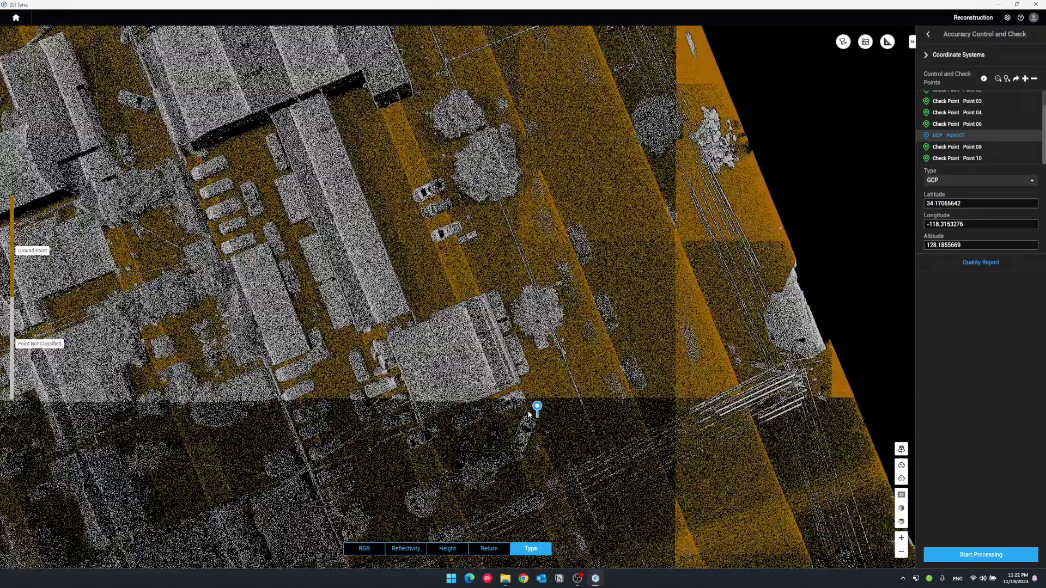
pyautogui.scroll(2, 531, 413)
pyautogui.scroll(2, 545, 419)
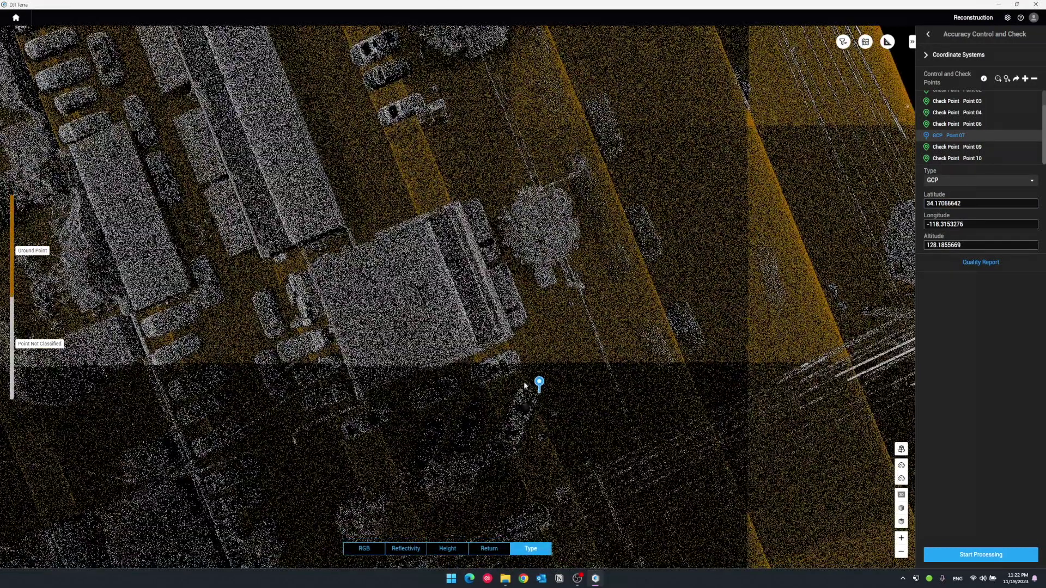
pyautogui.scroll(-10, 540, 397)
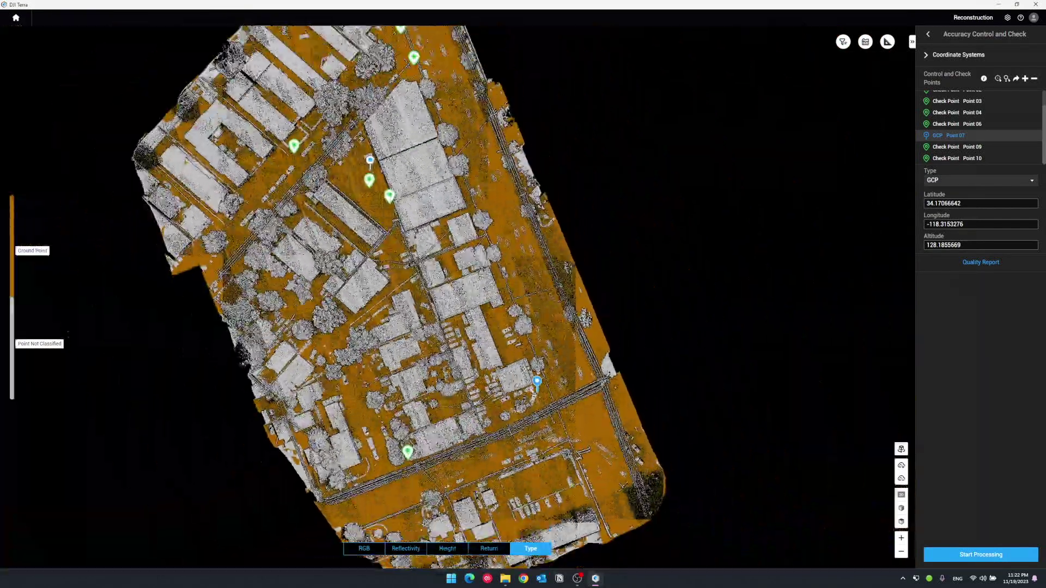
pyautogui.moveTo(494, 361); pyautogui.dragTo(588, 395)
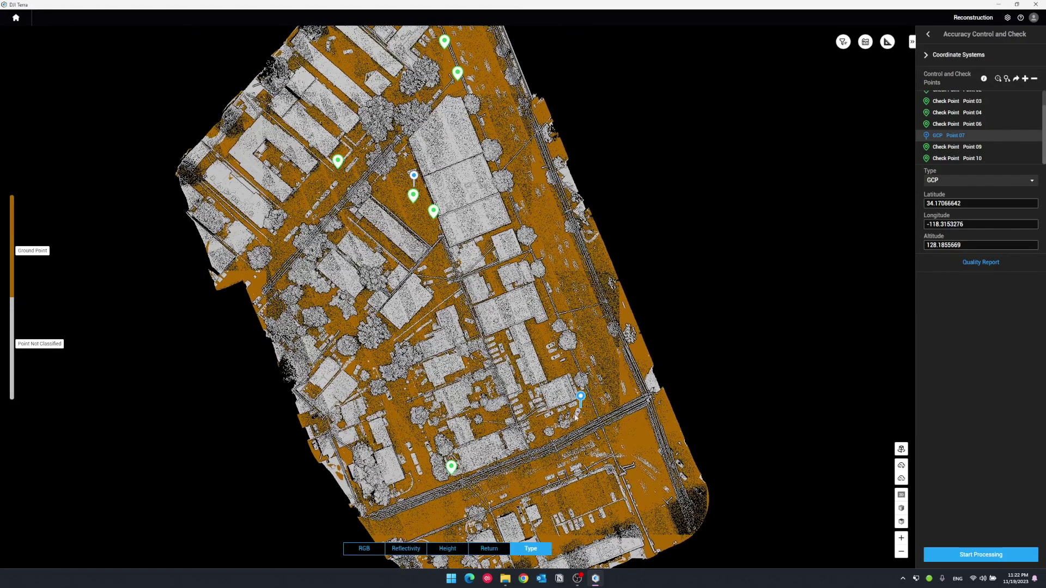
pyautogui.moveTo(532, 389); pyautogui.dragTo(487, 303)
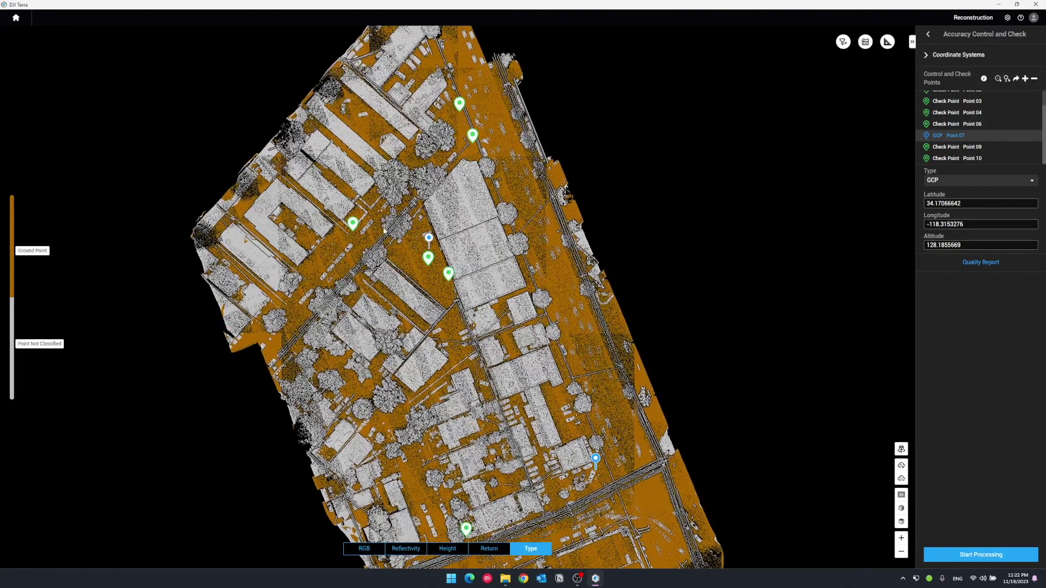
# Set Point 10 to GCP, then go back to the processing settings.
pyautogui.click(459, 105)
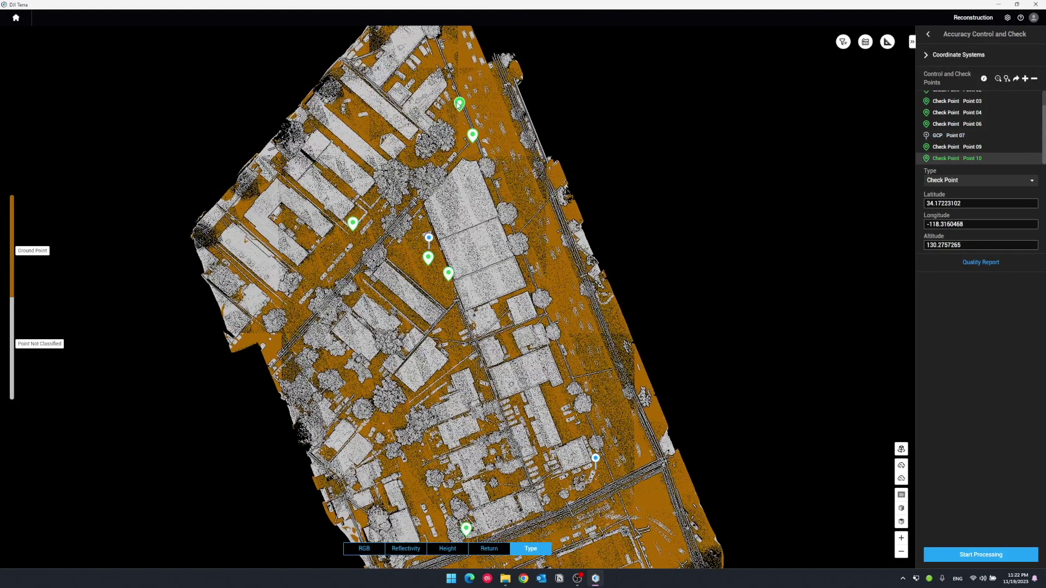
pyautogui.click(960, 180)
pyautogui.click(939, 196)
pyautogui.scroll(-2, 479, 284)
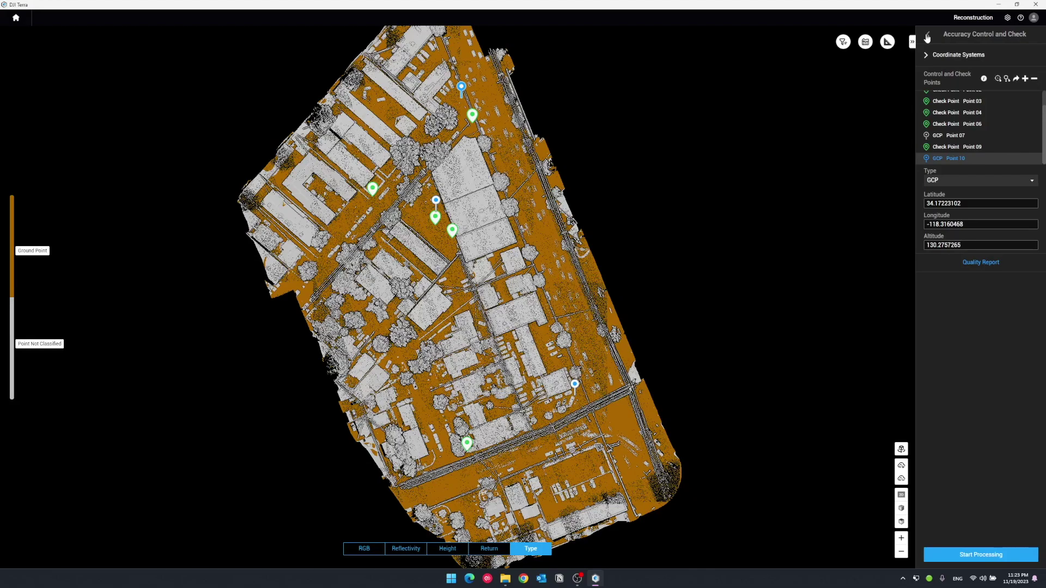
pyautogui.click(927, 36)
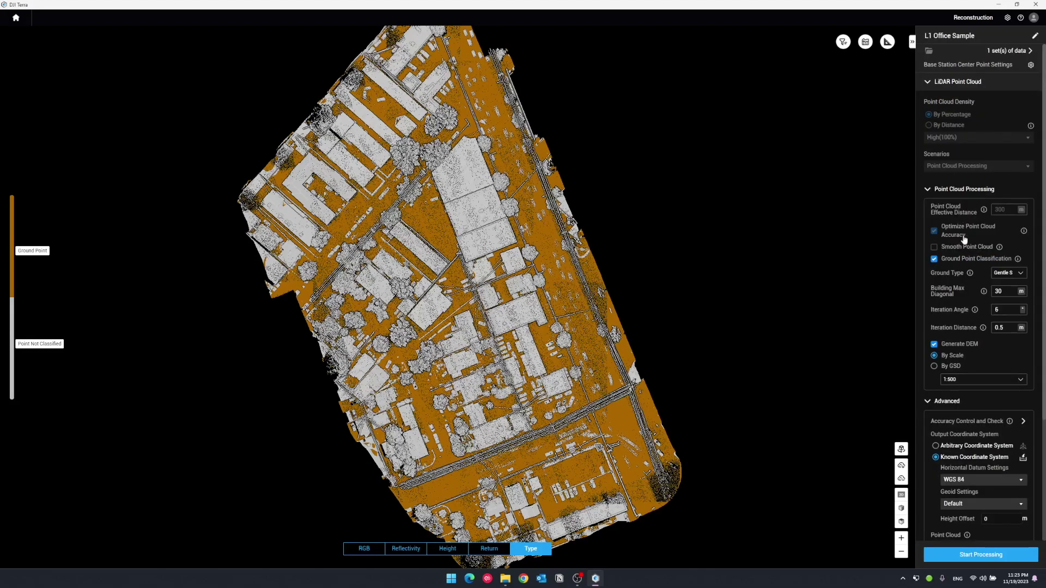
# Scroll down the settings panel to reach the Quality Report.
pyautogui.scroll(-3, 963, 241)
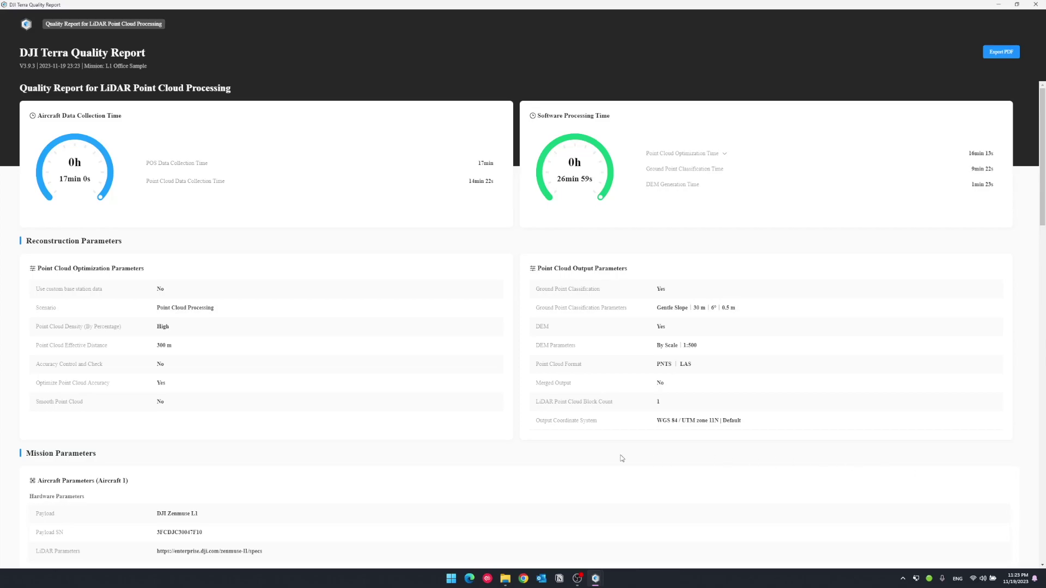
# Highlight the flight parameters: average speed, flight height, 155mm*15mm beam diameter and 720kHz scan rate.
pyautogui.scroll(-5, 622, 459)
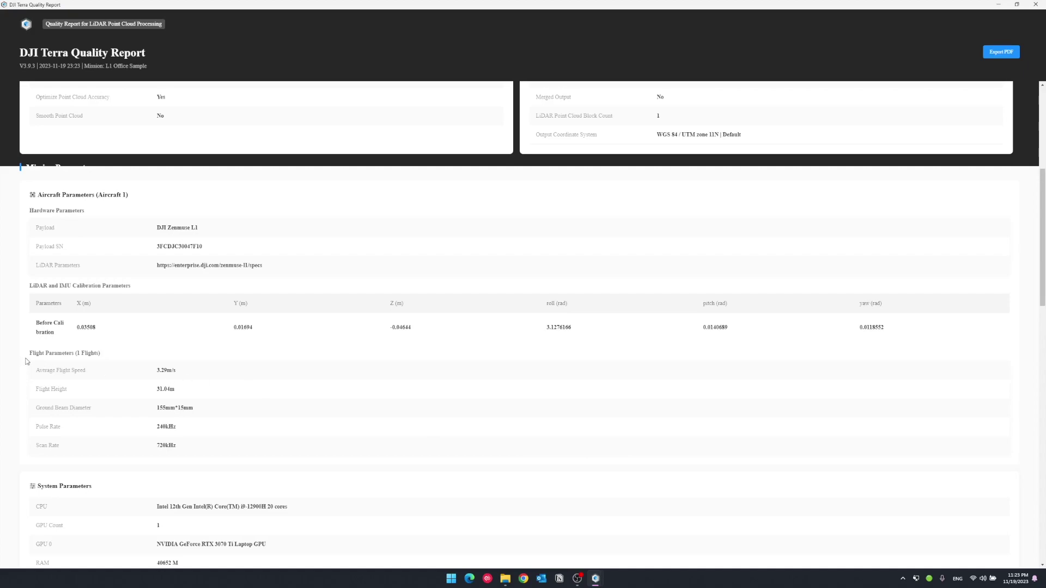
pyautogui.moveTo(29, 352); pyautogui.dragTo(104, 353)
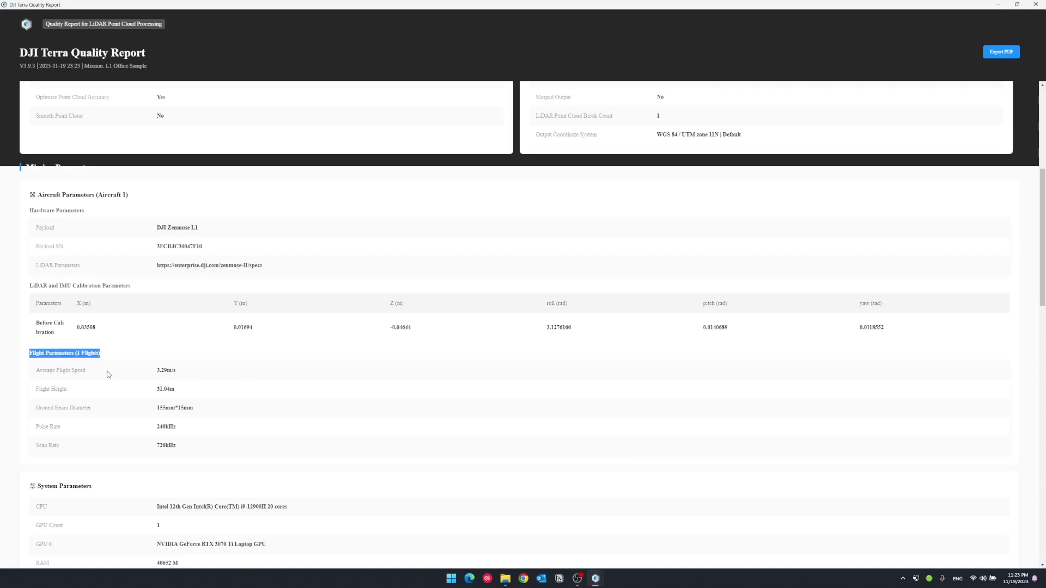
pyautogui.moveTo(45, 370); pyautogui.dragTo(91, 373)
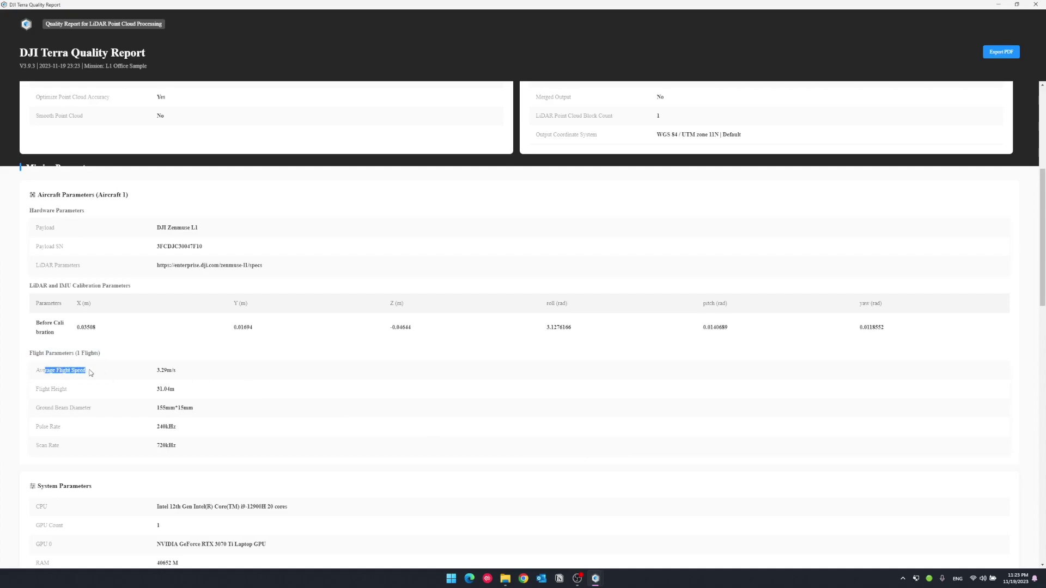
pyautogui.click(91, 373)
pyautogui.moveTo(34, 389); pyautogui.dragTo(81, 391)
pyautogui.moveTo(156, 408); pyautogui.dragTo(216, 413)
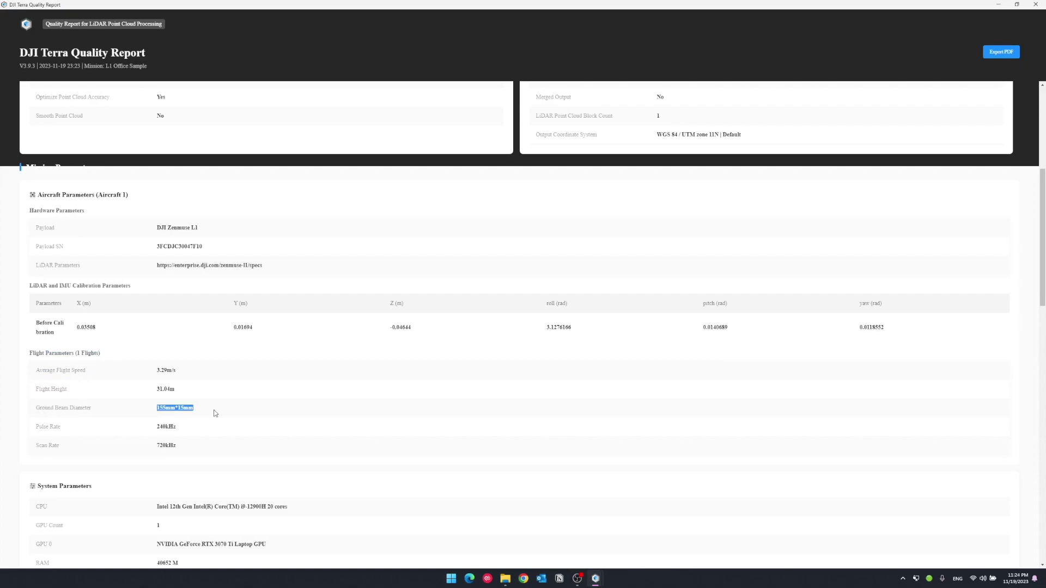
pyautogui.click(215, 413)
pyautogui.scroll(-2, 215, 414)
pyautogui.moveTo(186, 367); pyautogui.dragTo(147, 366)
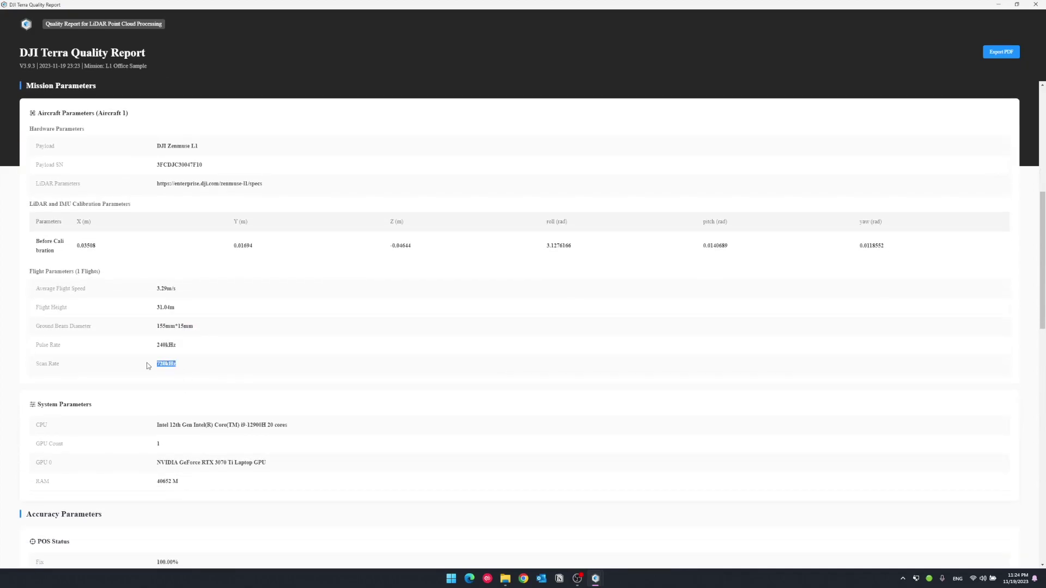
pyautogui.click(165, 400)
pyautogui.scroll(-2, 170, 424)
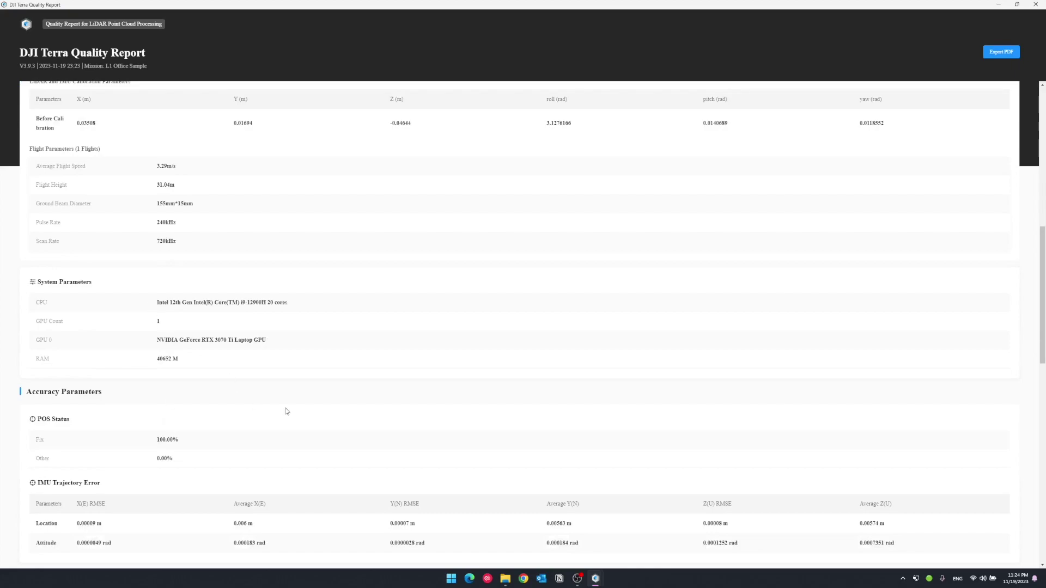
# Highlight Before Calibration, then scroll to the IMU trajectory accuracy and DEM output preview.
pyautogui.scroll(2, 130, 197)
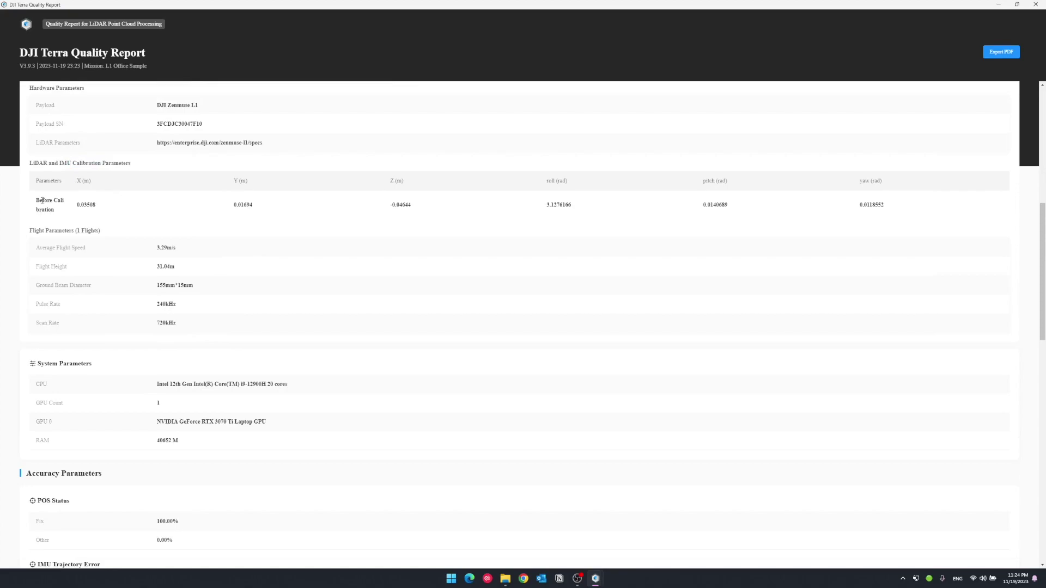
pyautogui.tripleClick(57, 211)
pyautogui.click(55, 211)
pyautogui.tripleClick(52, 208)
pyautogui.click(79, 204)
pyautogui.scroll(-2, 75, 206)
pyautogui.scroll(1, 74, 205)
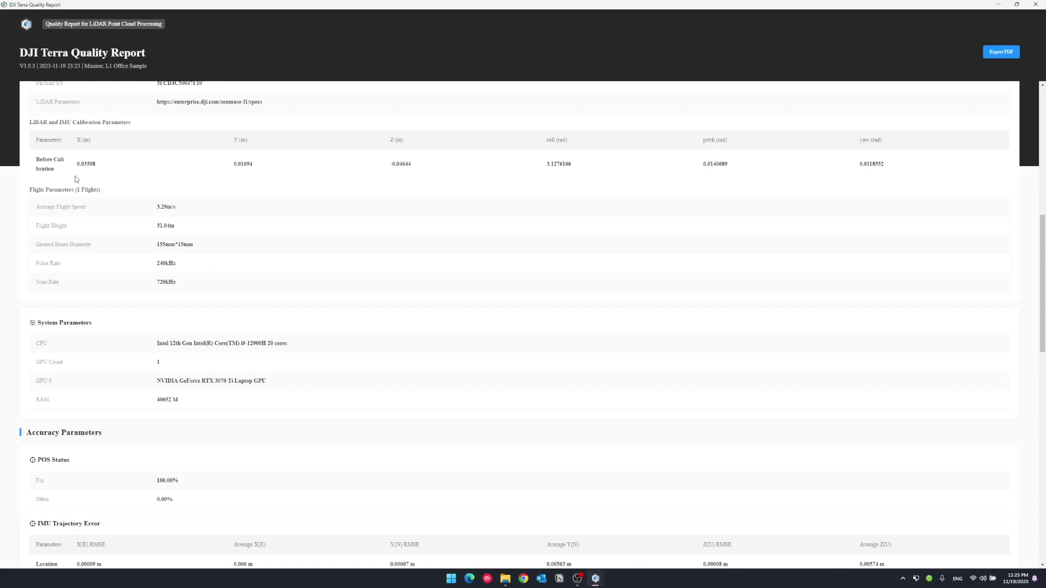
pyautogui.scroll(-1, 118, 309)
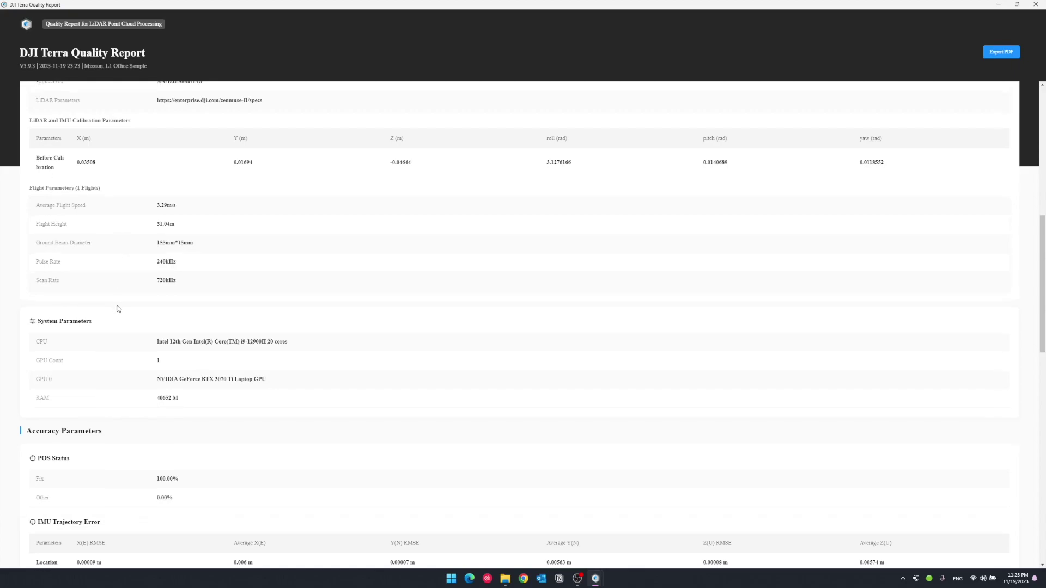
pyautogui.scroll(-3, 118, 309)
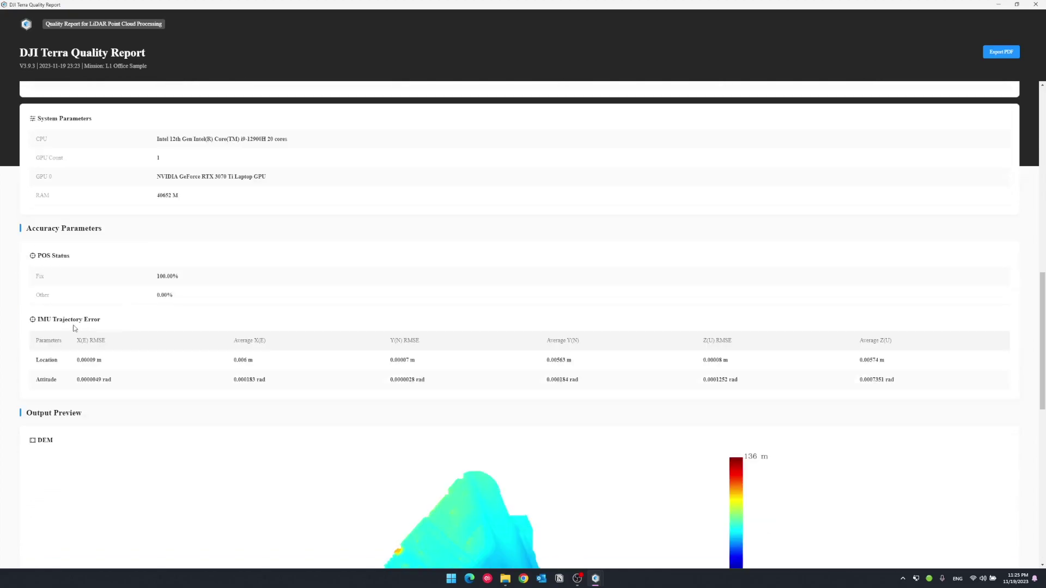
# Review the IMU Trajectory Error section of the quality report, then close the report window.
pyautogui.moveTo(37, 322); pyautogui.dragTo(708, 394)
pyautogui.click(705, 392)
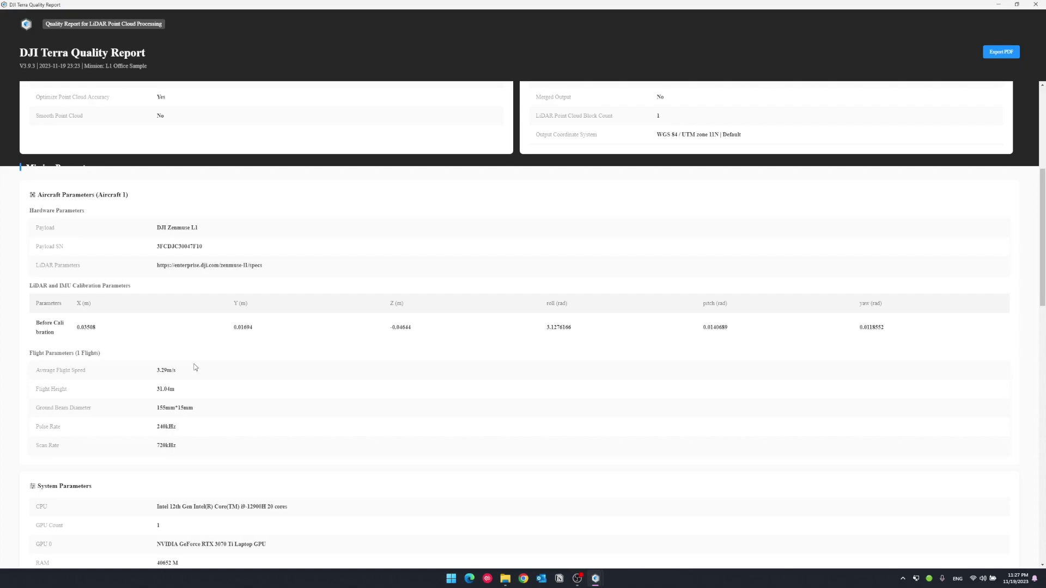
pyautogui.scroll(-1, 195, 367)
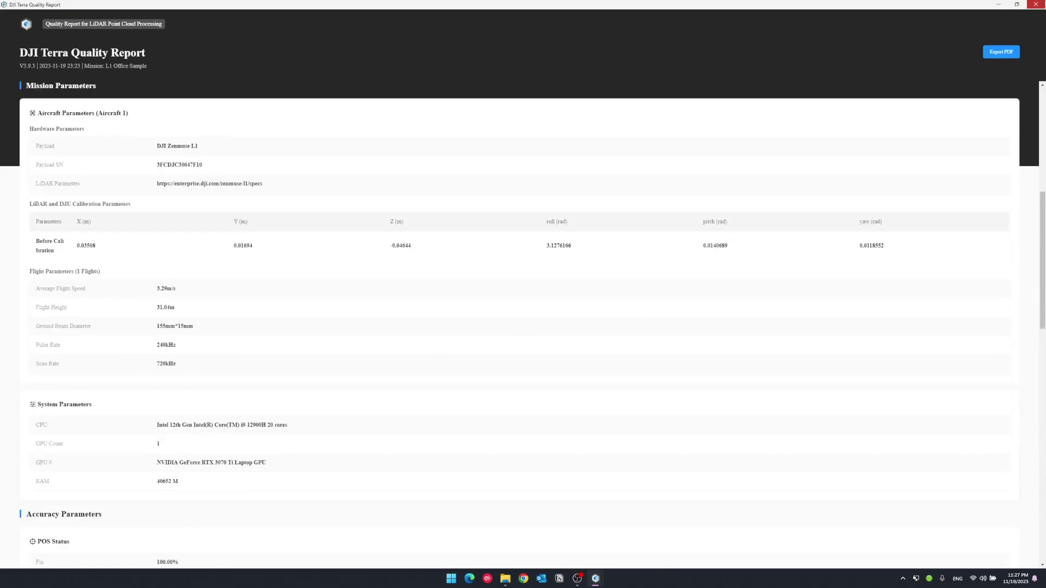
pyautogui.click(1035, 4)
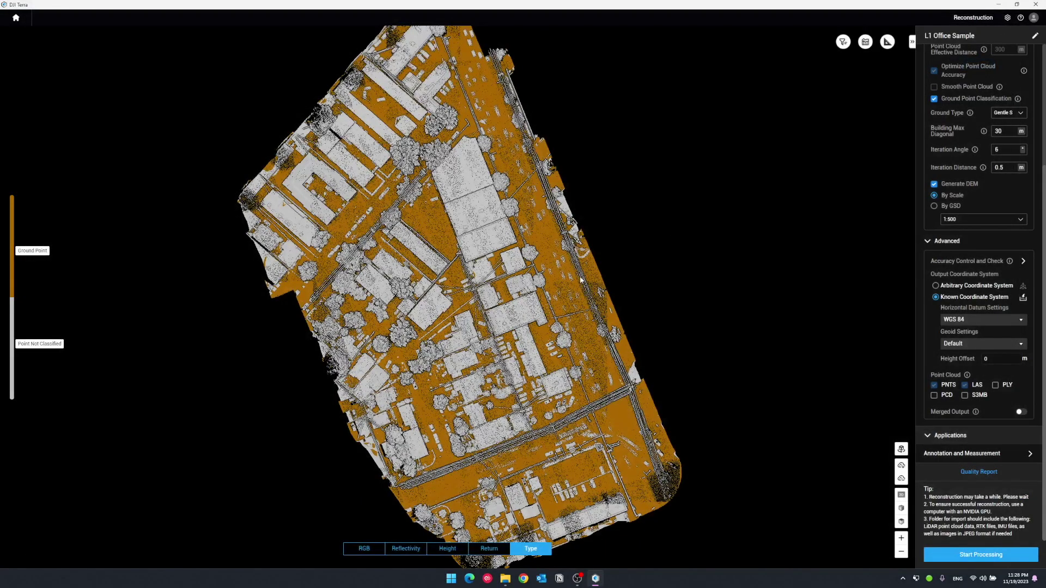